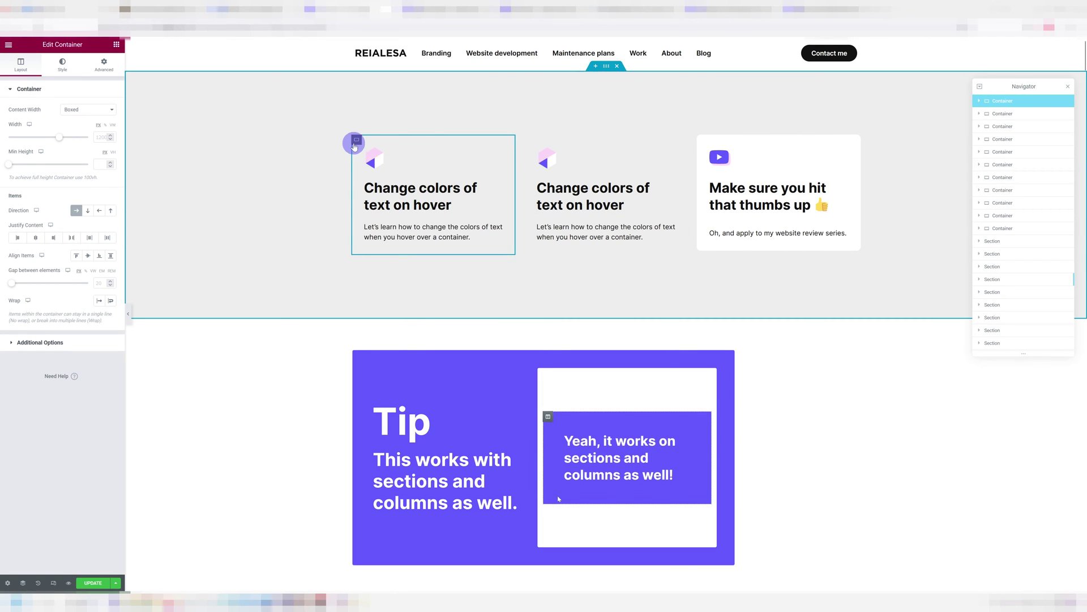
# Step: Select the first card's container on the canvas to edit its settings
pyautogui.click(390, 154)
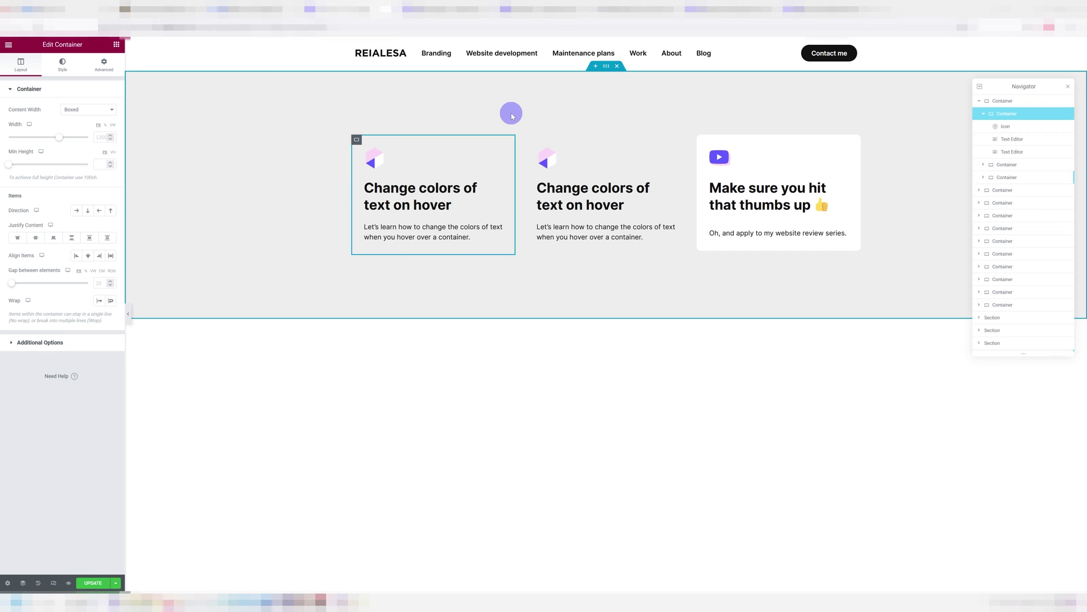
# Step: Show the container's Advanced settings and bring the Notepad hover CSS notes forward
pyautogui.click(64, 77)
pyautogui.click(49, 175)
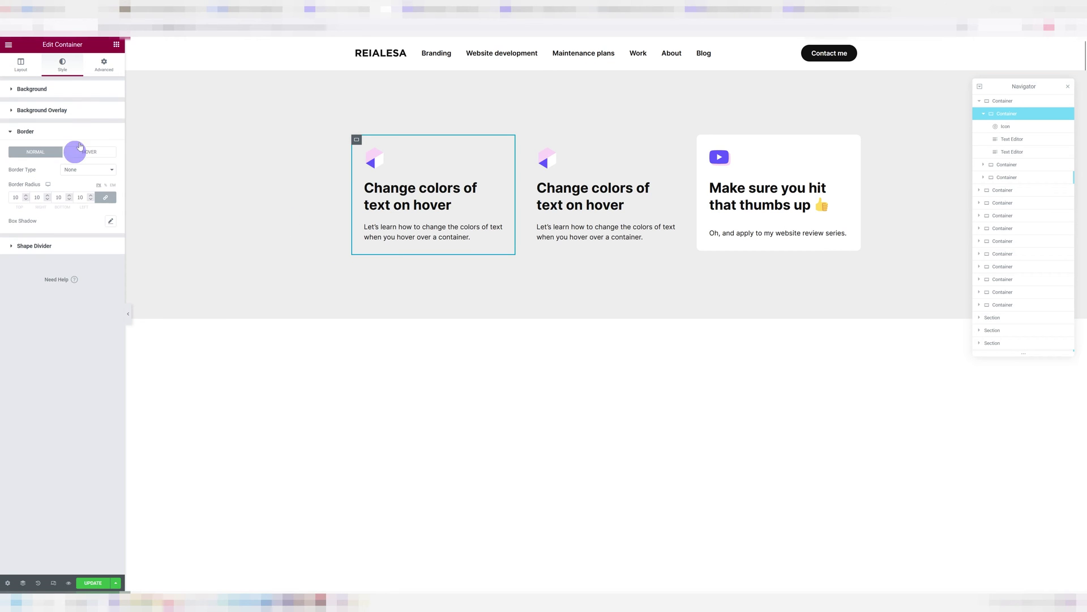
pyautogui.click(100, 74)
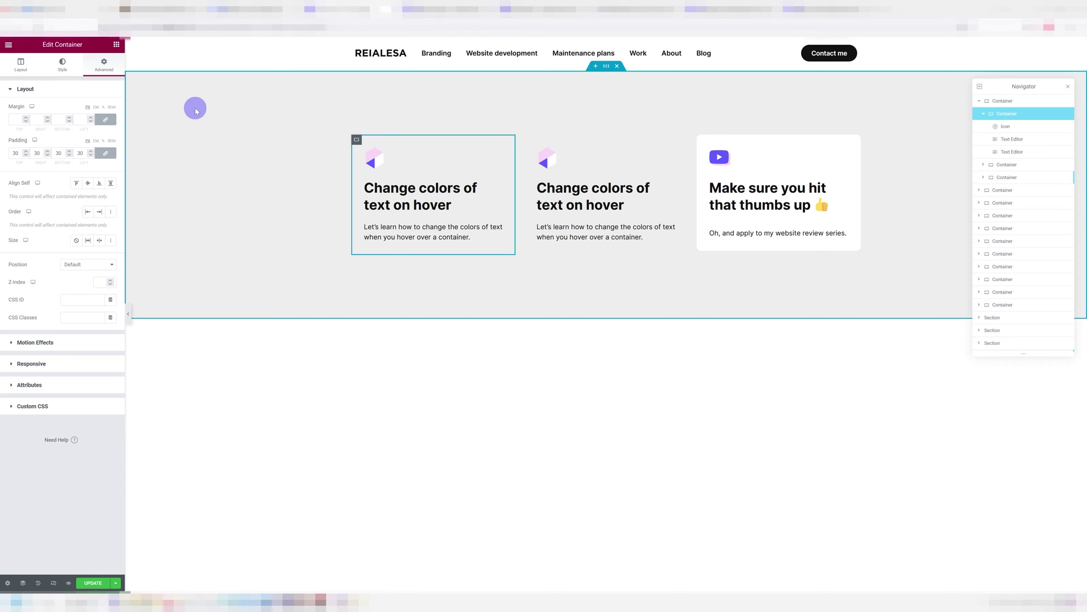
pyautogui.hotkey('alt', 'Tab')
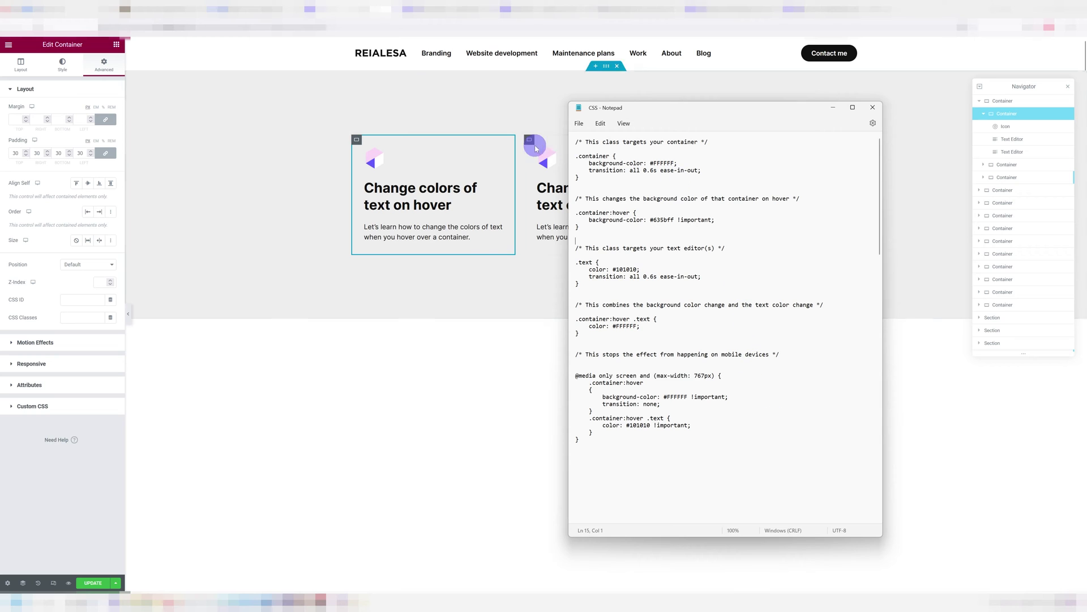
# Step: Highlight the .container and .text class names in the CSS notes, then return to Elementor
pyautogui.moveTo(576, 155); pyautogui.dragTo(610, 155)
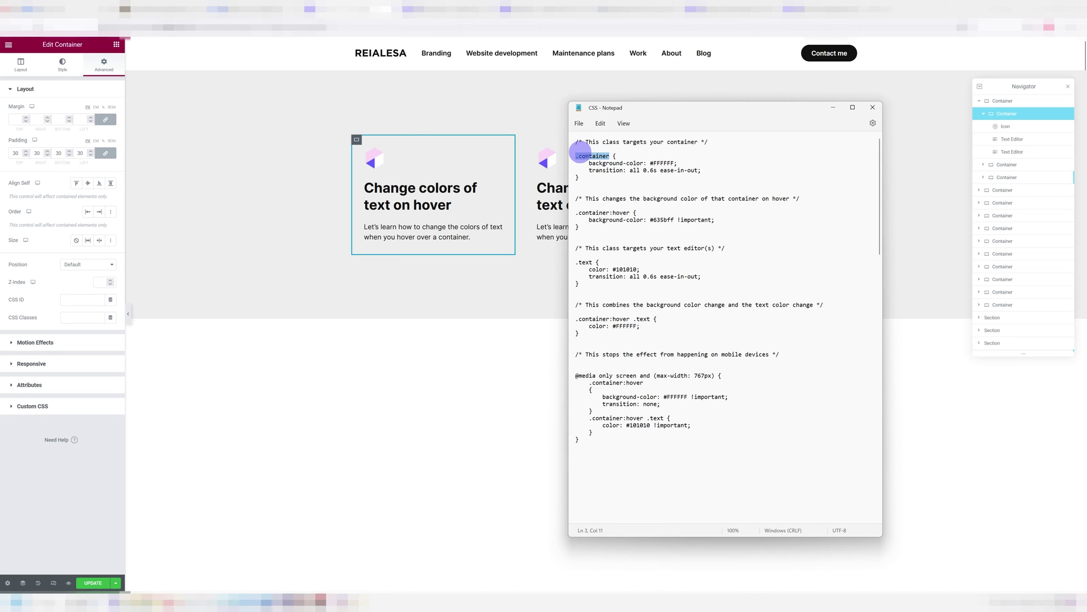
pyautogui.moveTo(576, 263); pyautogui.dragTo(593, 262)
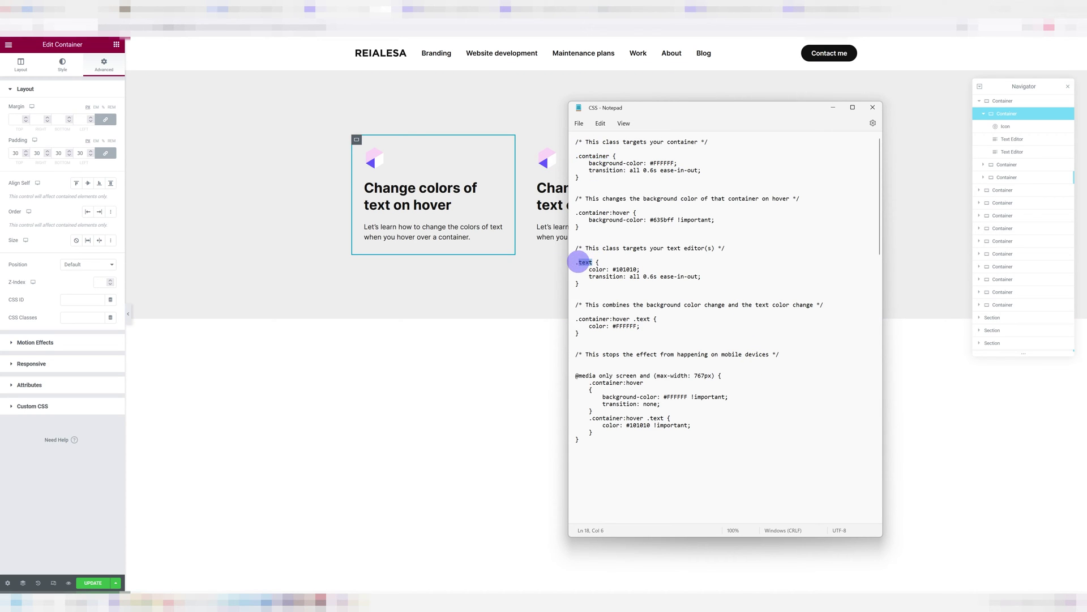
pyautogui.click(614, 177)
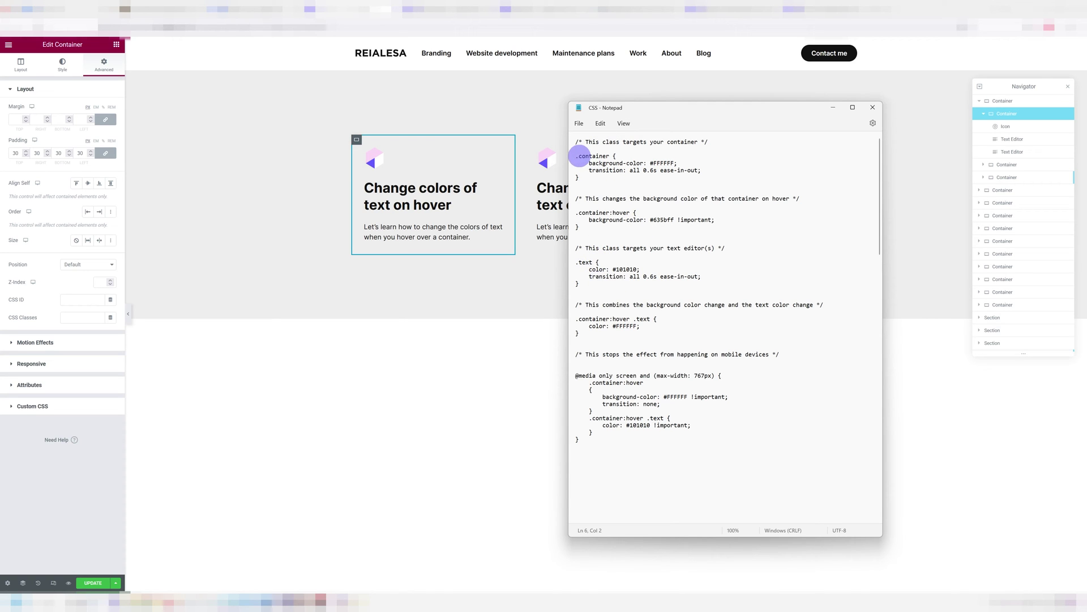
pyautogui.doubleClick(594, 155)
pyautogui.moveTo(594, 154); pyautogui.dragTo(603, 156)
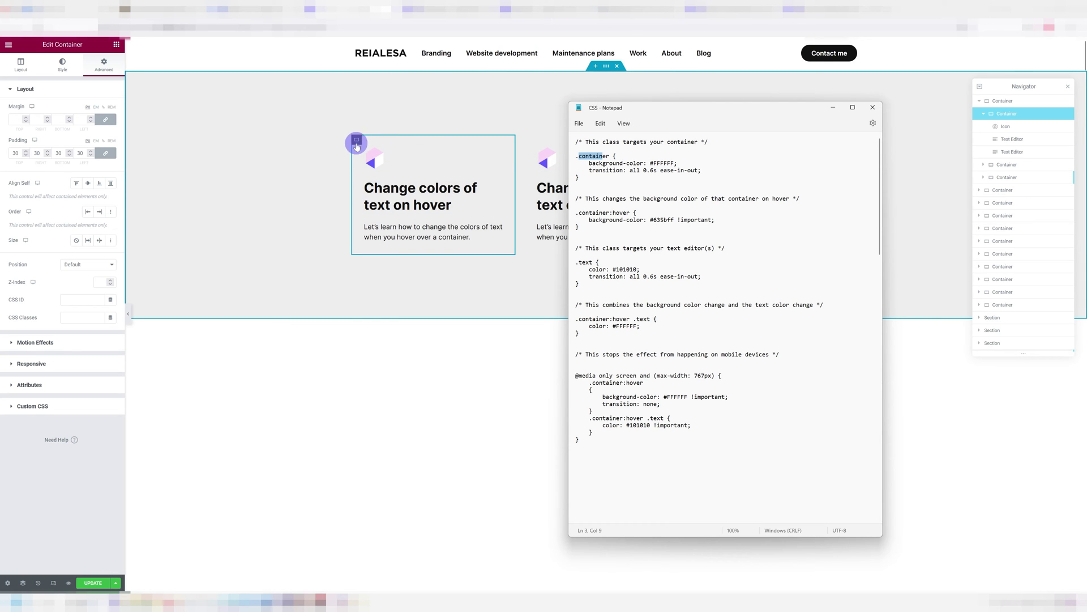
pyautogui.click(104, 202)
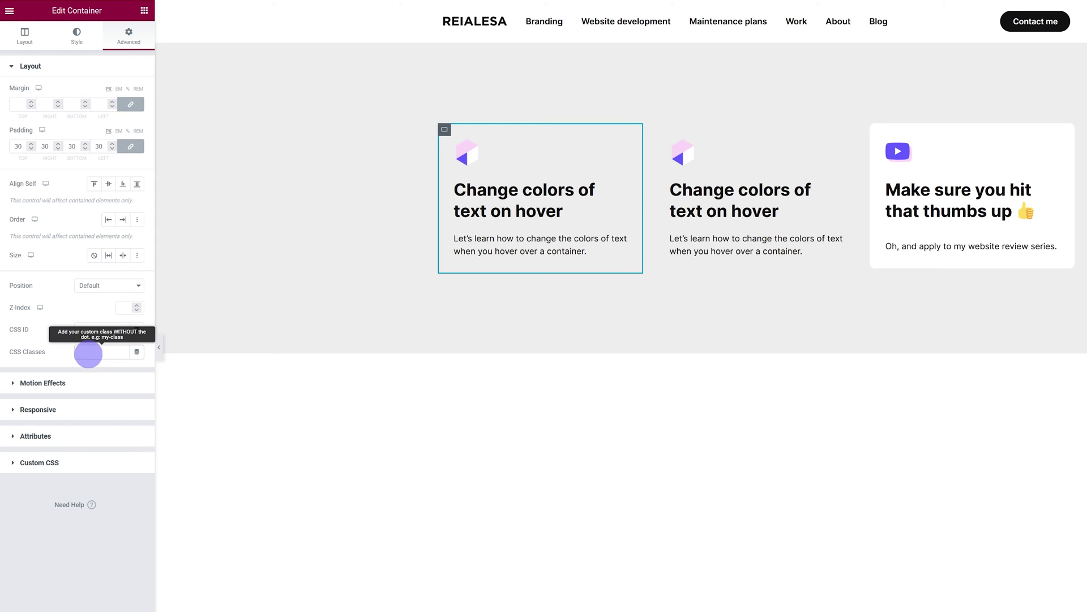
# Step: Give the card container CSS class 'container' and its description text widget class 'text'
pyautogui.click(89, 352)
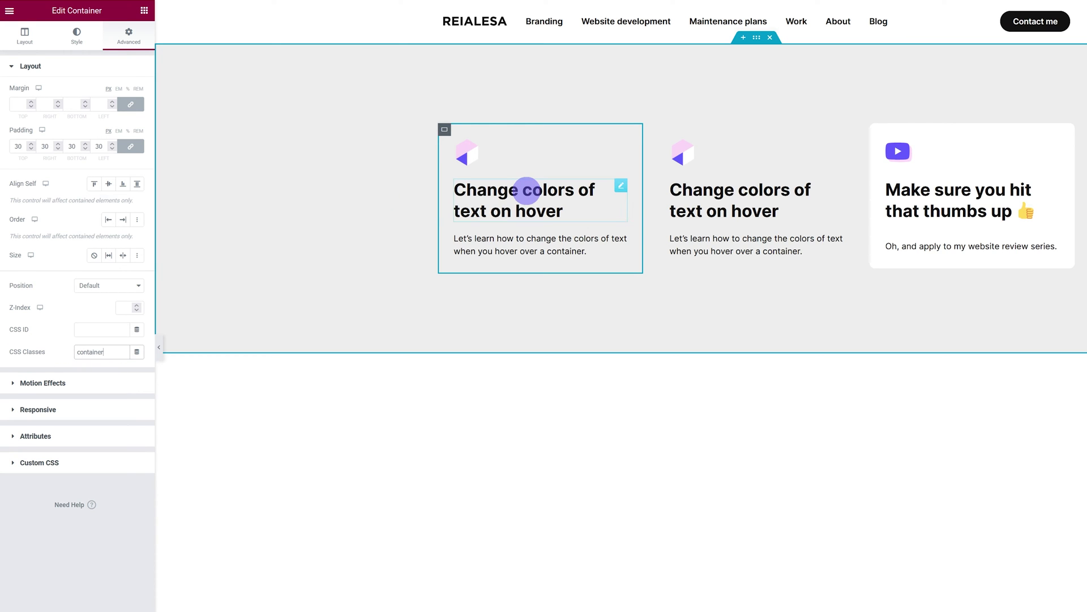
pyautogui.click(527, 191)
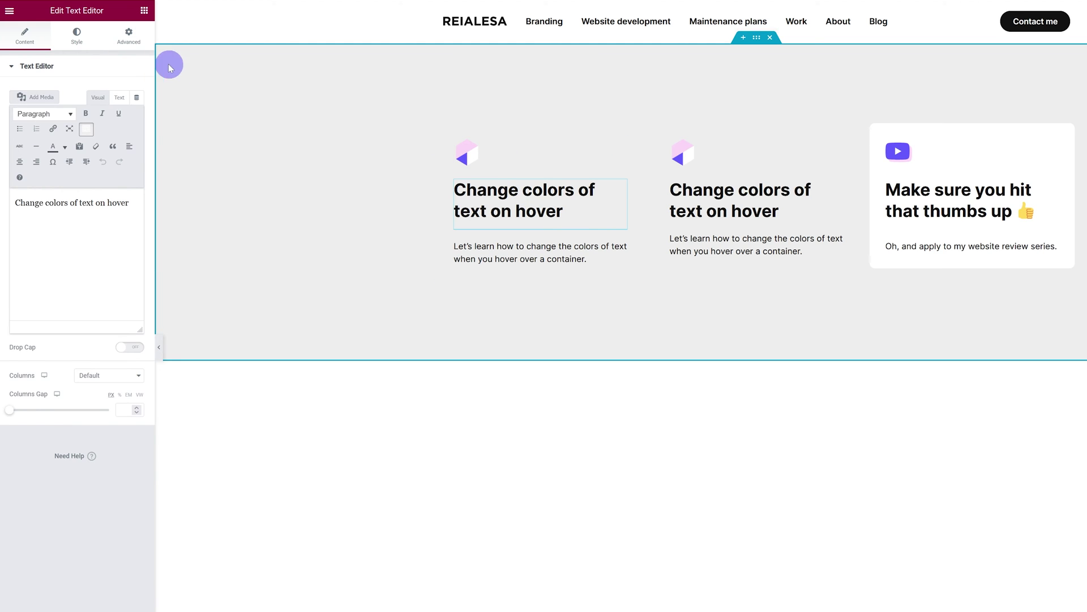
pyautogui.click(130, 38)
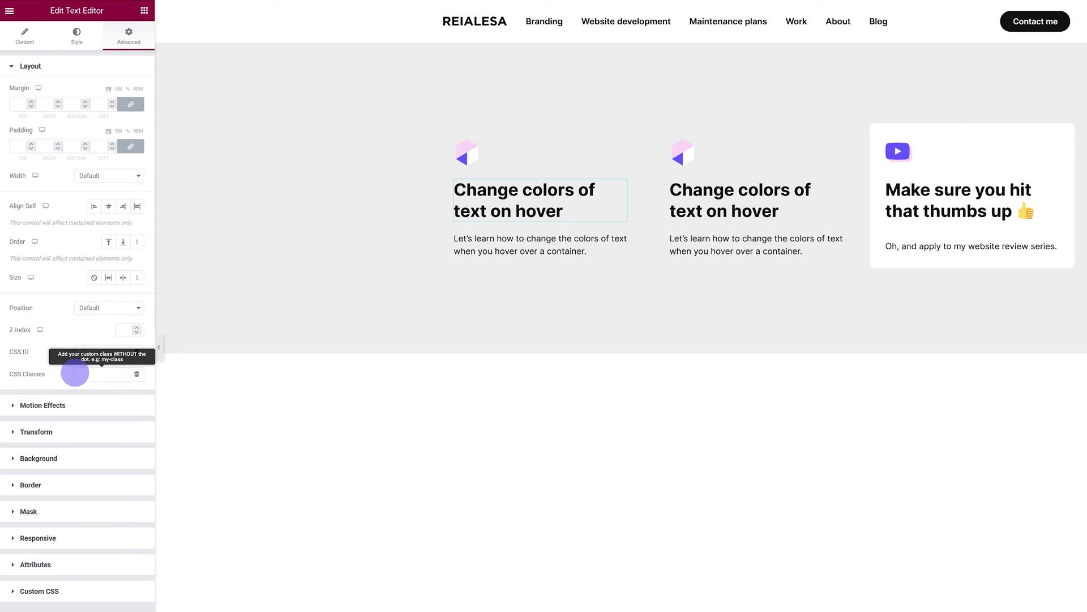
pyautogui.click(118, 377)
pyautogui.write('text')
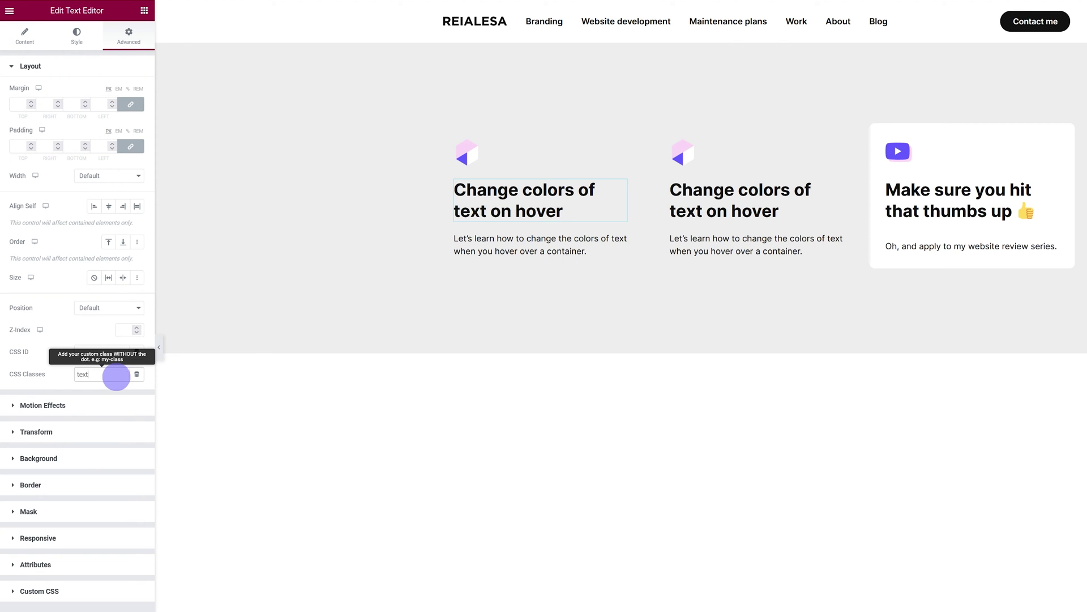
pyautogui.hotkey('ctrl', 'z')
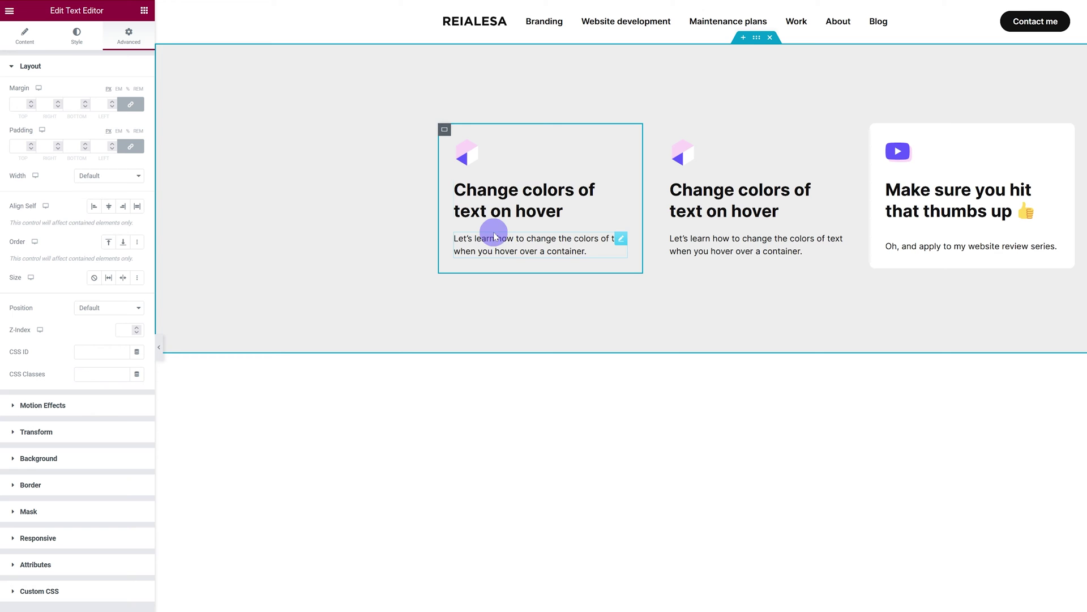
pyautogui.click(119, 377)
pyautogui.write('t')
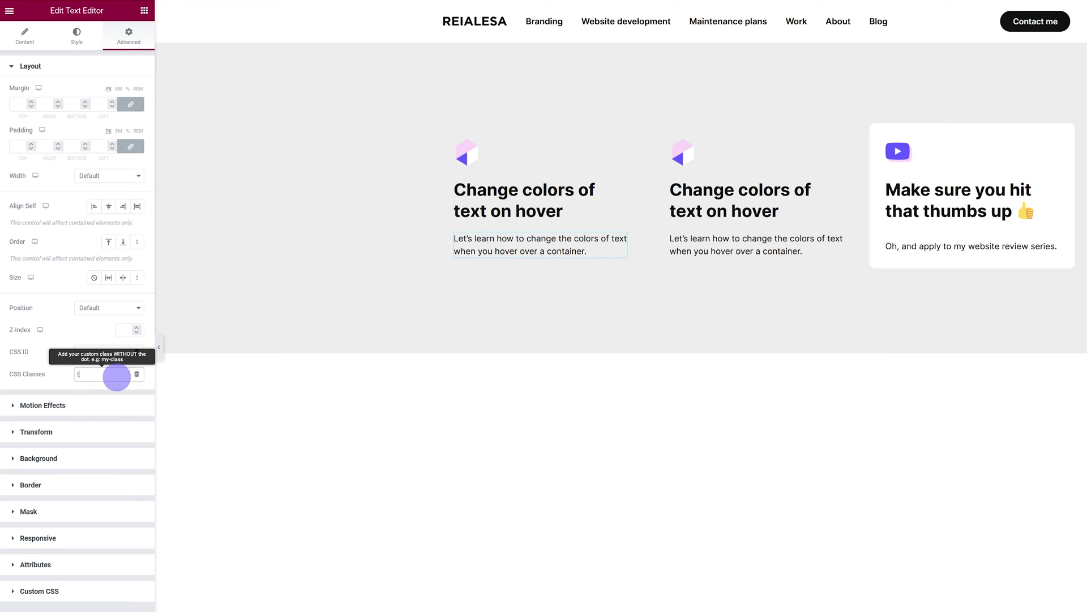
pyautogui.write('ex')
pyautogui.write('t')
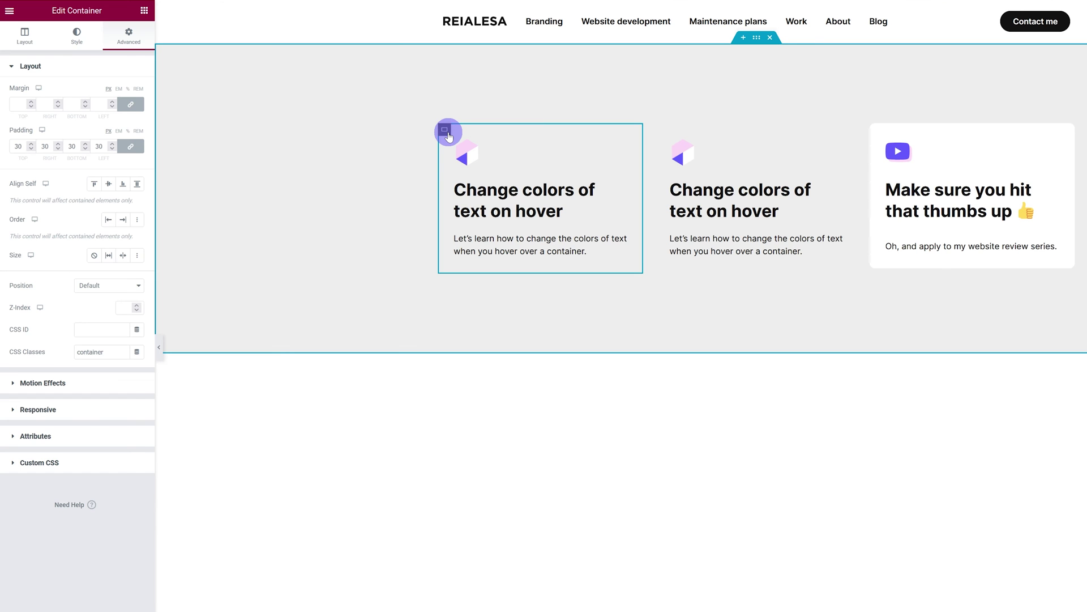
# Step: Copy all the hover CSS from Notepad into the container's Custom CSS box
pyautogui.click(97, 458)
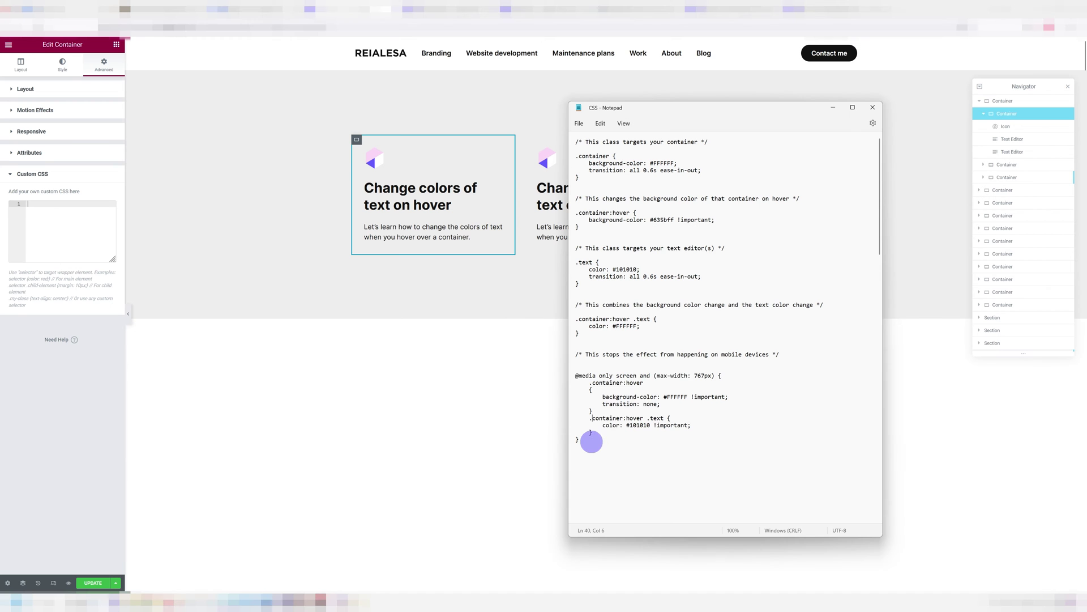
pyautogui.moveTo(591, 441); pyautogui.dragTo(574, 142)
pyautogui.click(77, 226)
pyautogui.write('/* This class targets your container */  .container {     background-color: #FFFFFF;     transition: all 0.6s ease-in-out; }   /* This changes the background color of that container on hover */  .container:hover {     background-color: #635bff !important; }   /* This class targets your text editor(s) */  .text {     color: #101010;     transition: all 0.6s ease-in-out; }   /* This combines the background color change and the text color change */  .container:hover .text {     color: #FFFFFF; }   /* This stops the effect from happening on mobile devices */   @media only screen and (max-width: 767px) {     .container:hover     {         background-color: #FFFFFF !important;         transition: none;     }     .container:hover .text {         color: #101010 !important;     } }')
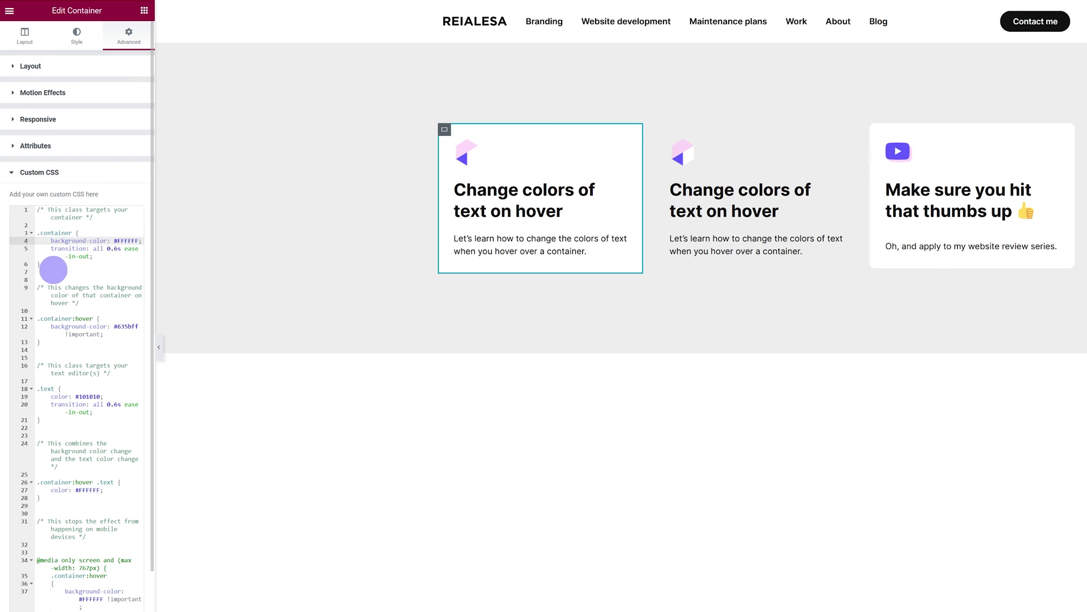
# Step: Review the .container, hover background, white-text and 767px media query rules, then preview mobile layout
pyautogui.moveTo(31, 253); pyautogui.dragTo(30, 222)
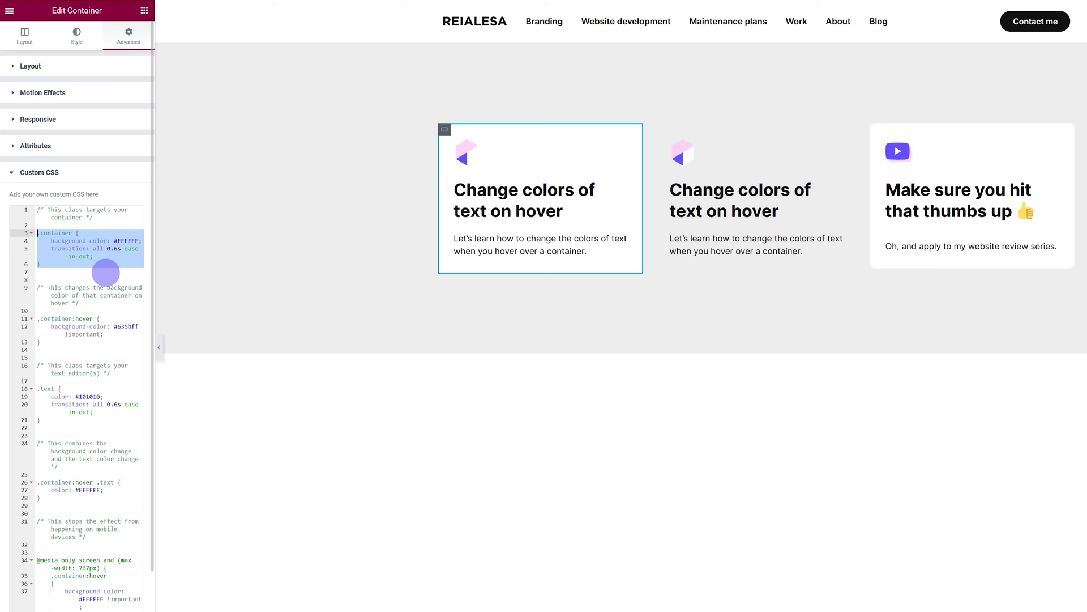
pyautogui.moveTo(101, 334); pyautogui.dragTo(37, 288)
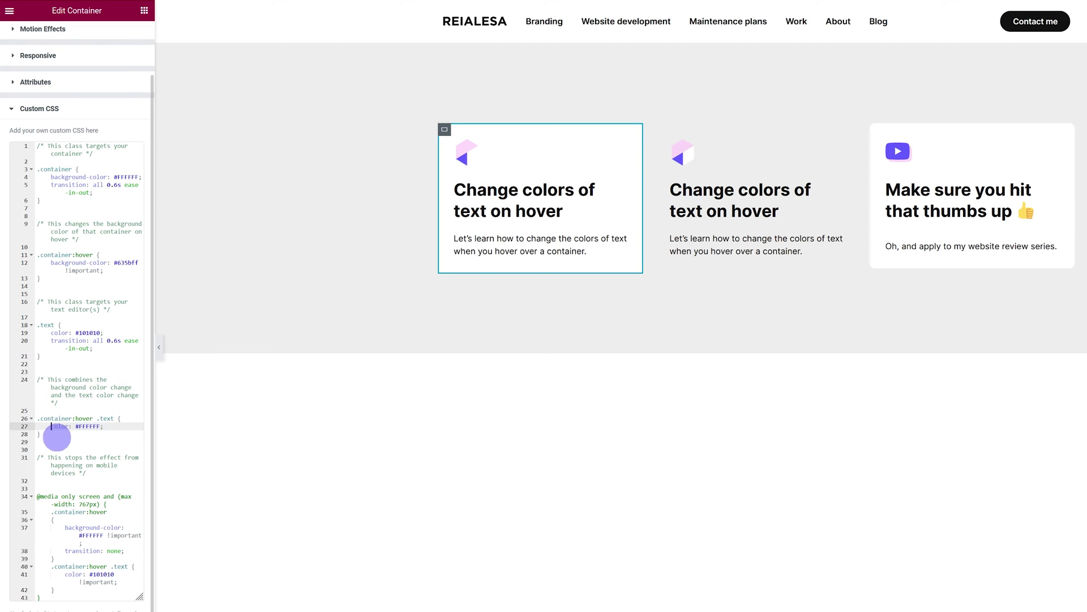
pyautogui.moveTo(53, 434); pyautogui.dragTo(24, 381)
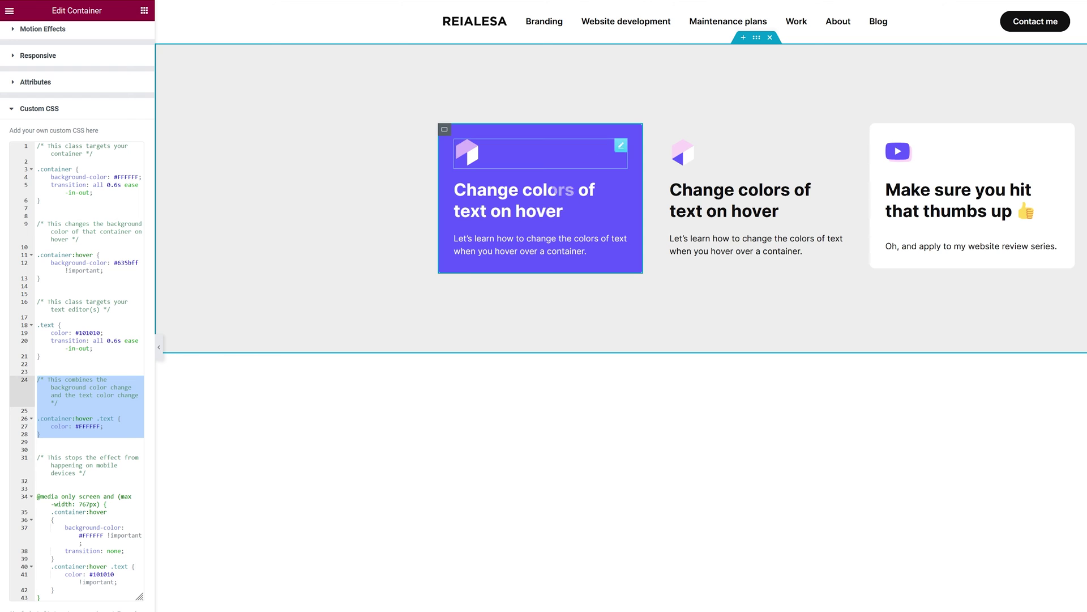
pyautogui.moveTo(38, 457); pyautogui.dragTo(39, 598)
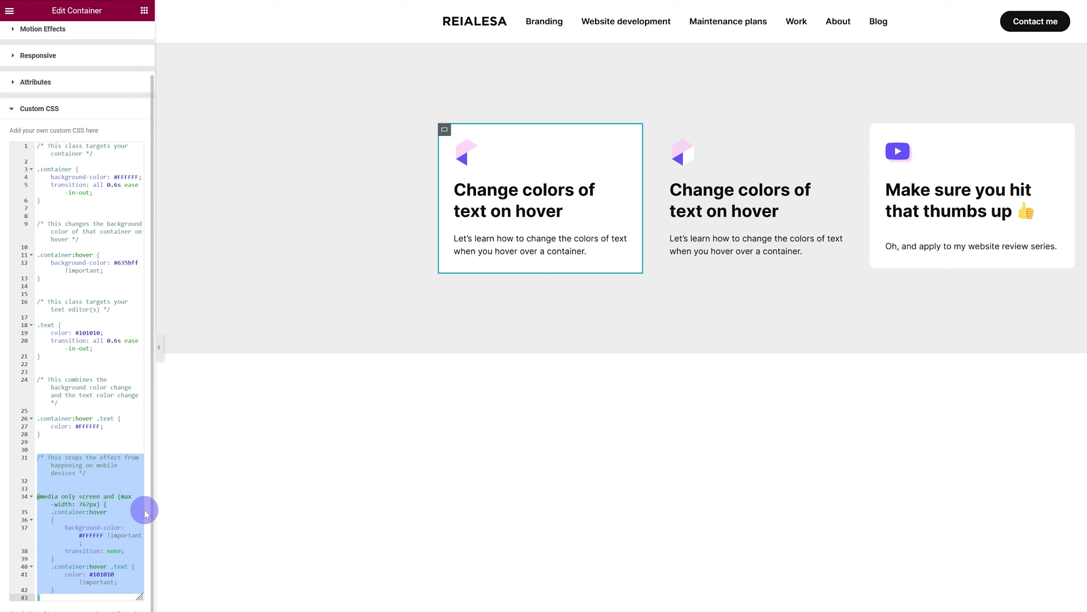
pyautogui.press('BackSpace')
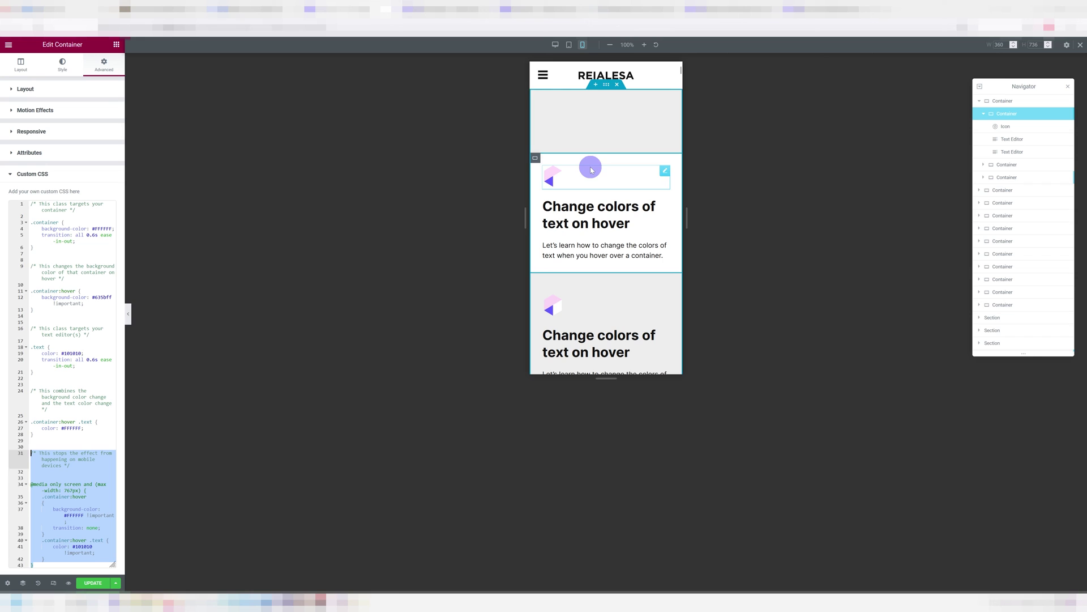
pyautogui.press('BackSpace')
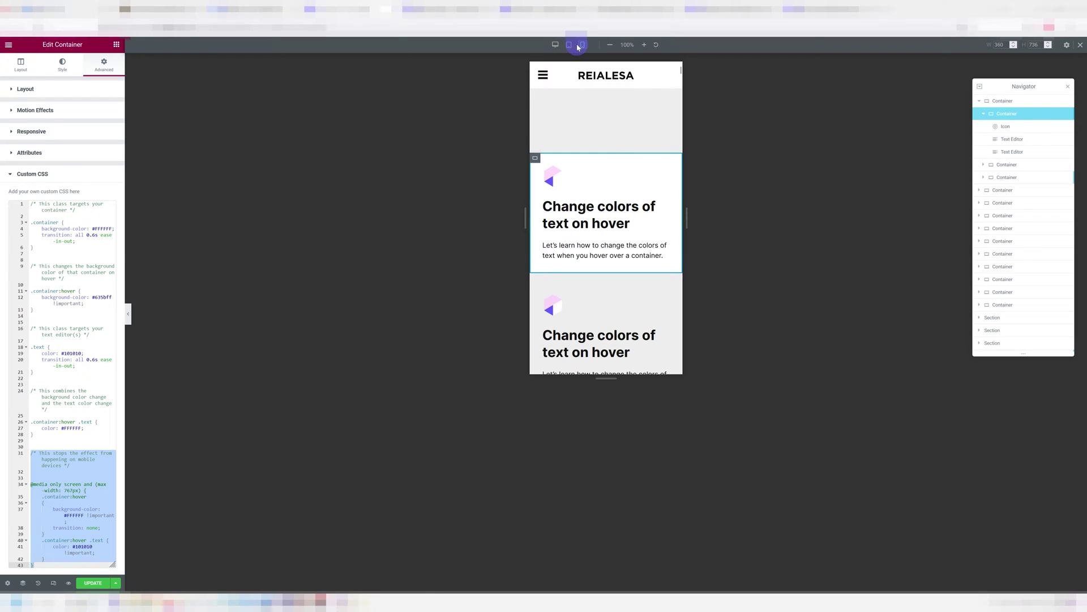
pyautogui.click(98, 254)
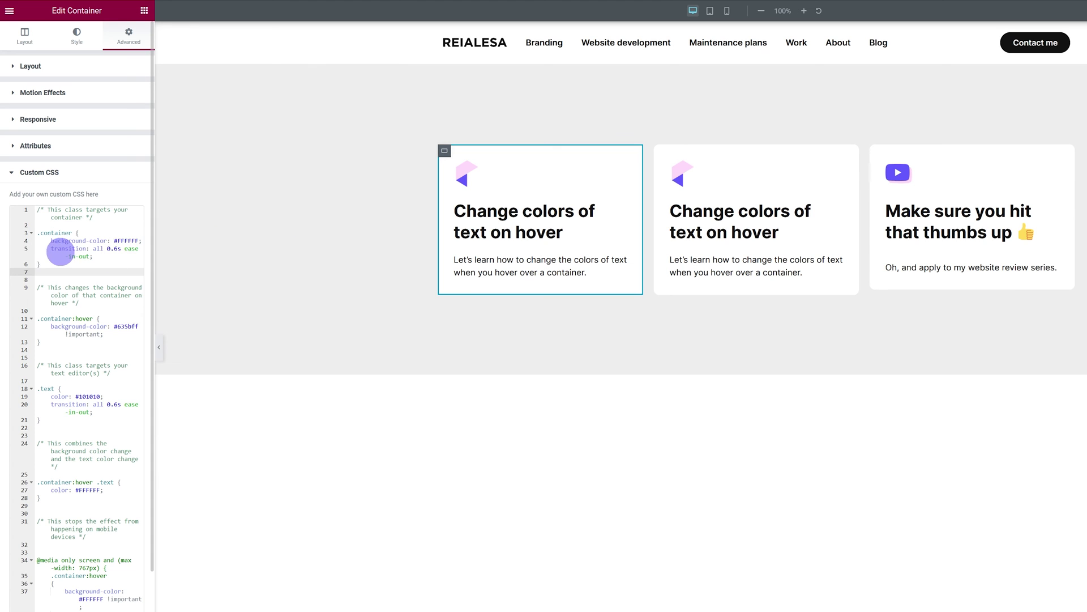
# Step: Change the .container transition on line 5 of Custom CSS from 0.6s to 0.3s
pyautogui.click(110, 249)
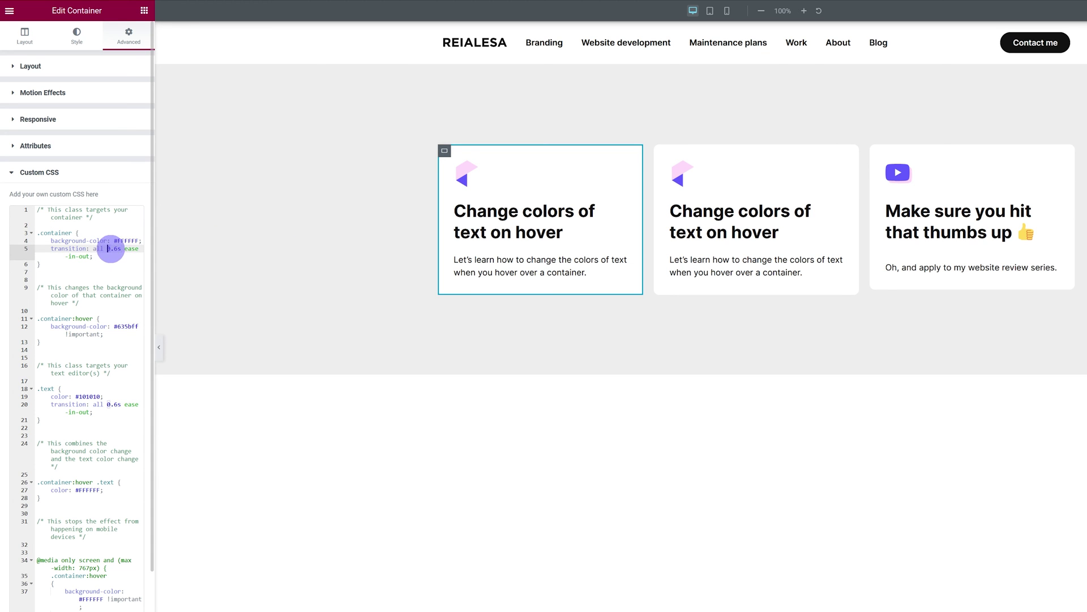
pyautogui.write('3')
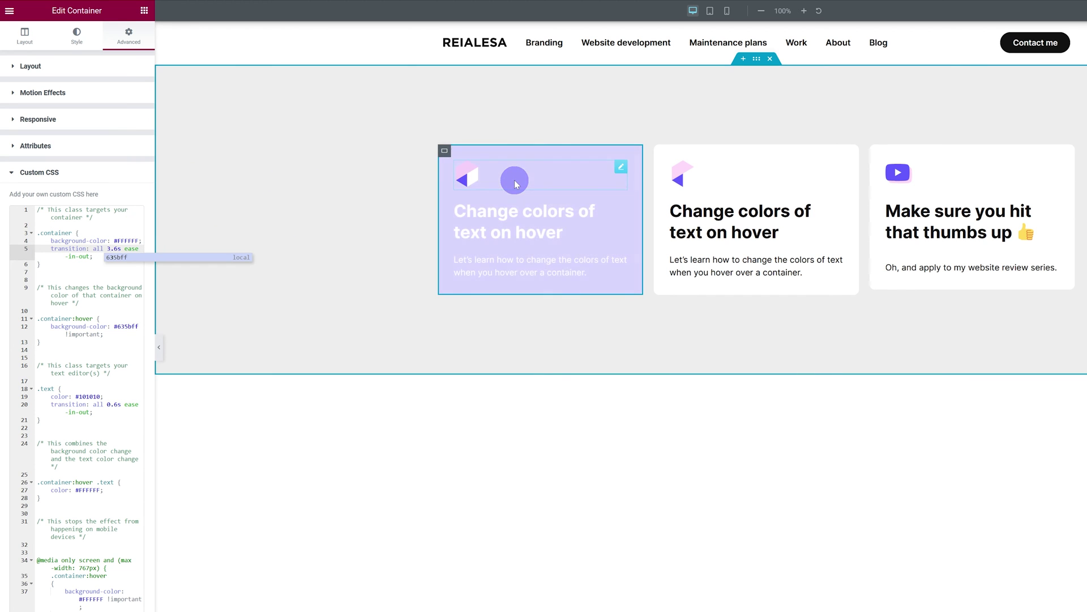
pyautogui.moveTo(108, 248); pyautogui.dragTo(120, 248)
pyautogui.write('0.2')
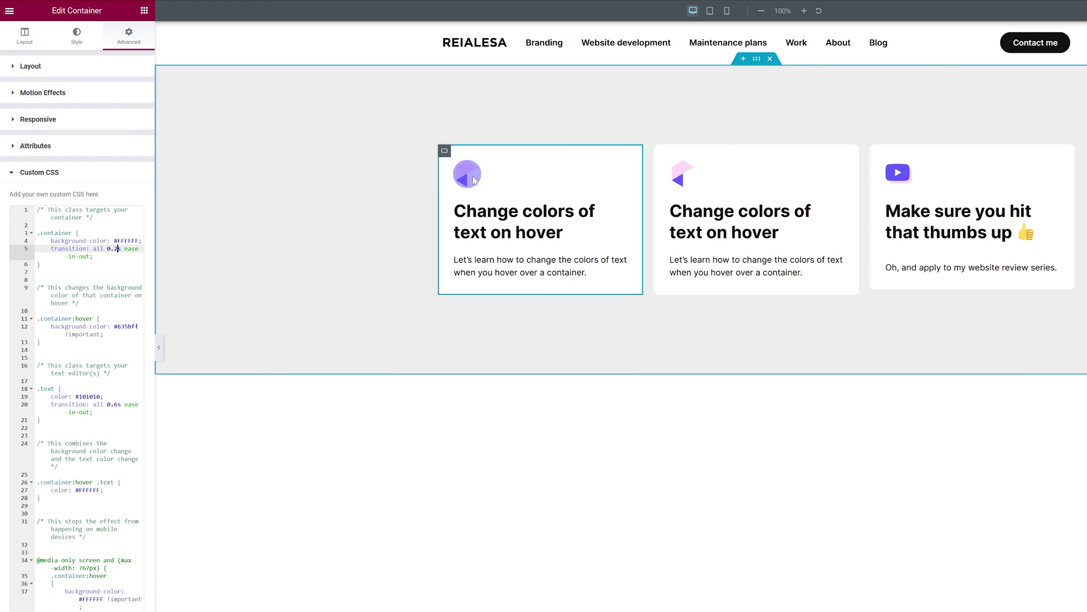
pyautogui.press('BackSpace')
pyautogui.write('3')
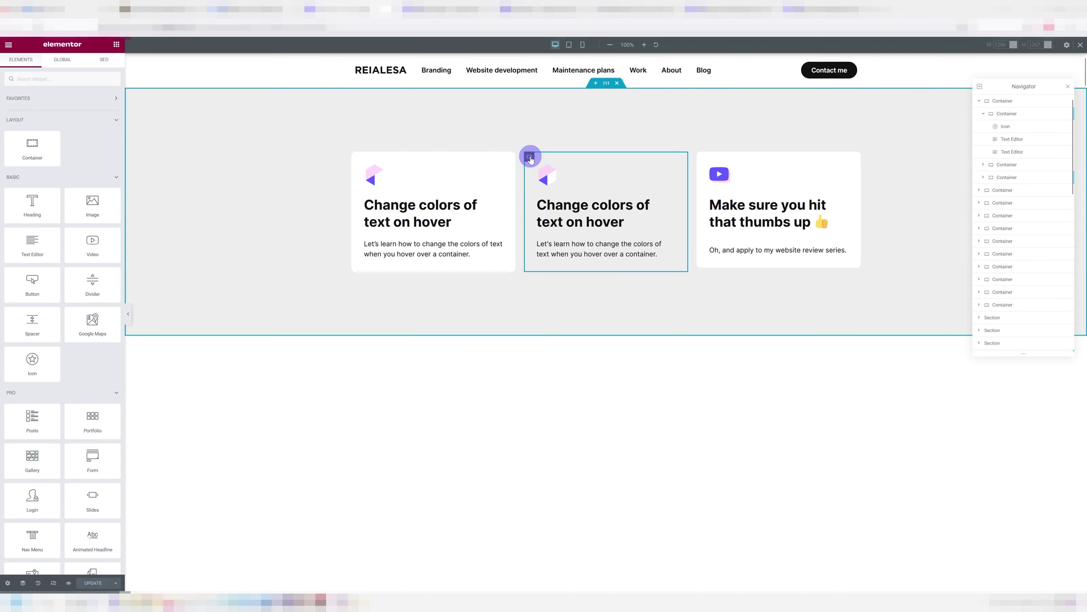
# Step: Delete the middle card, undo the deletion, and preview the live page before returning
pyautogui.rightClick(530, 156)
pyautogui.click(559, 311)
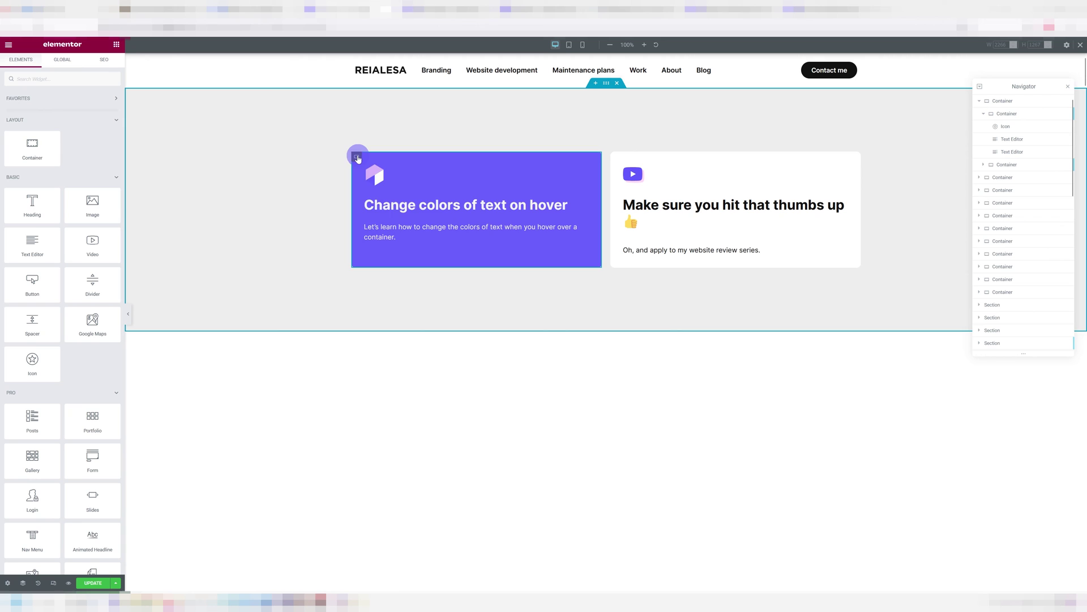
pyautogui.rightClick(357, 157)
pyautogui.hotkey('ctrl', 'z')
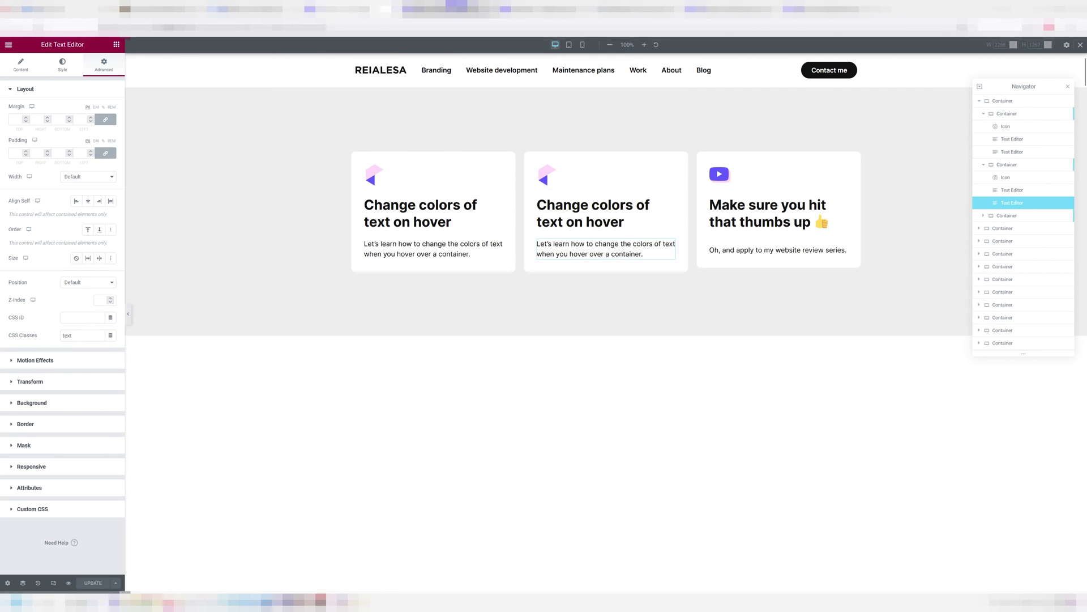
pyautogui.hotkey('ctrl', 'Tab')
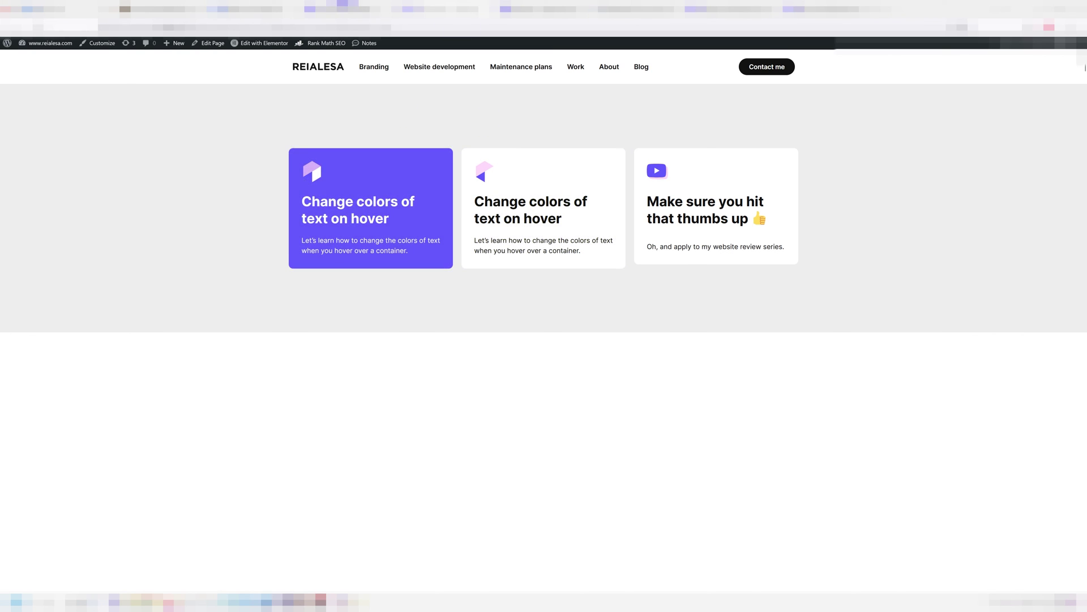
pyautogui.hotkey('ctrl', 'Tab')
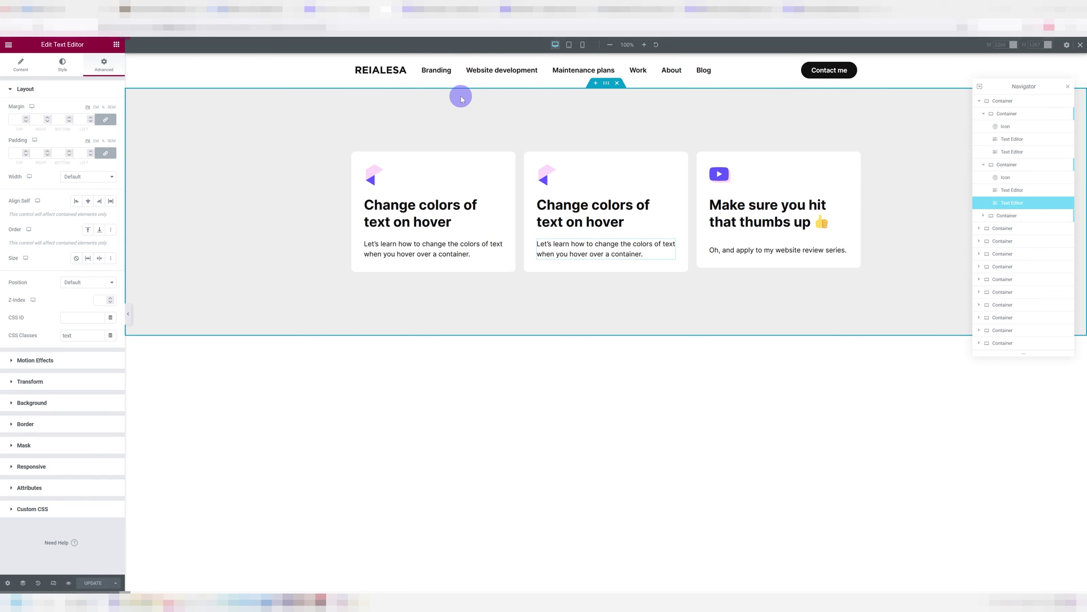
pyautogui.click(385, 167)
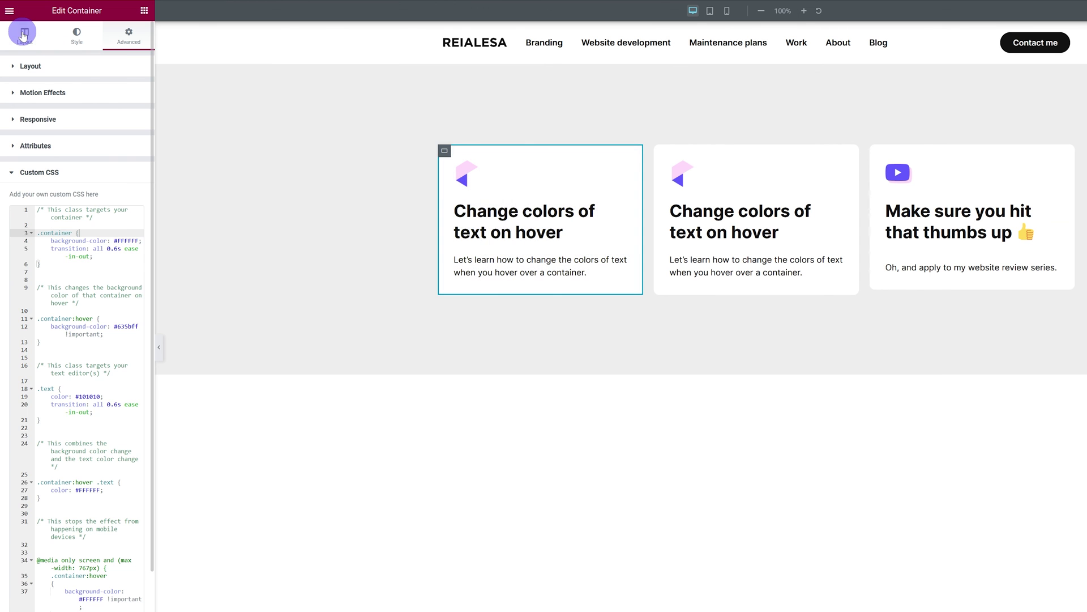
pyautogui.click(20, 63)
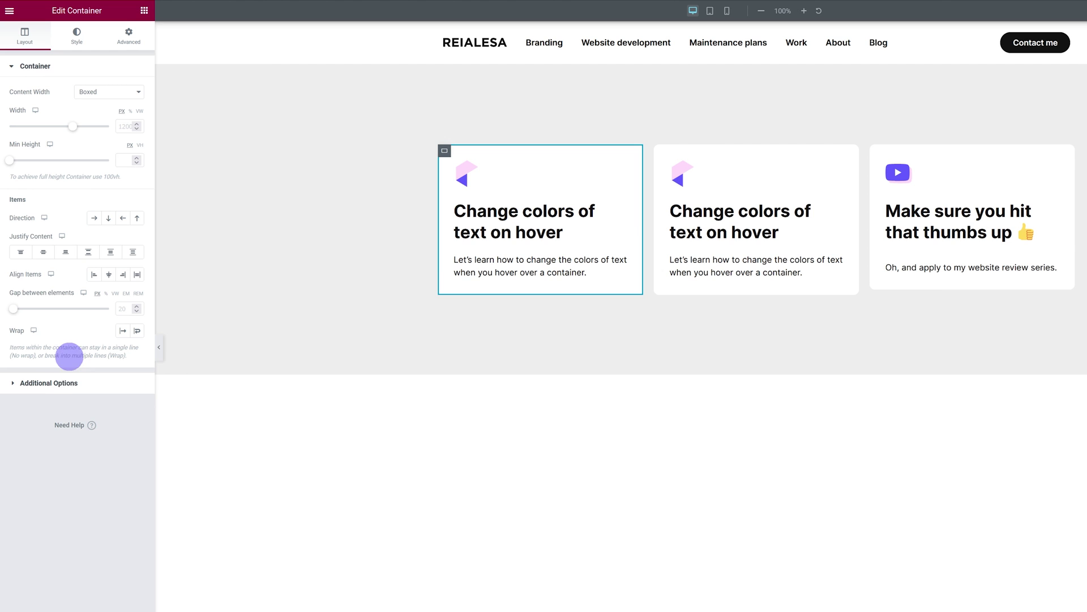
pyautogui.click(63, 383)
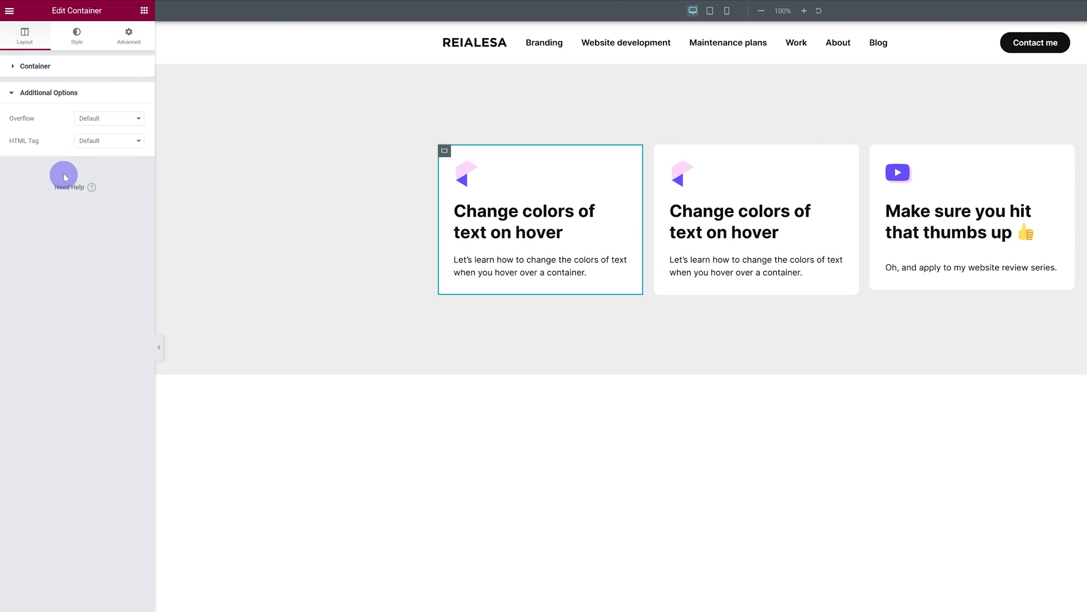
pyautogui.click(81, 142)
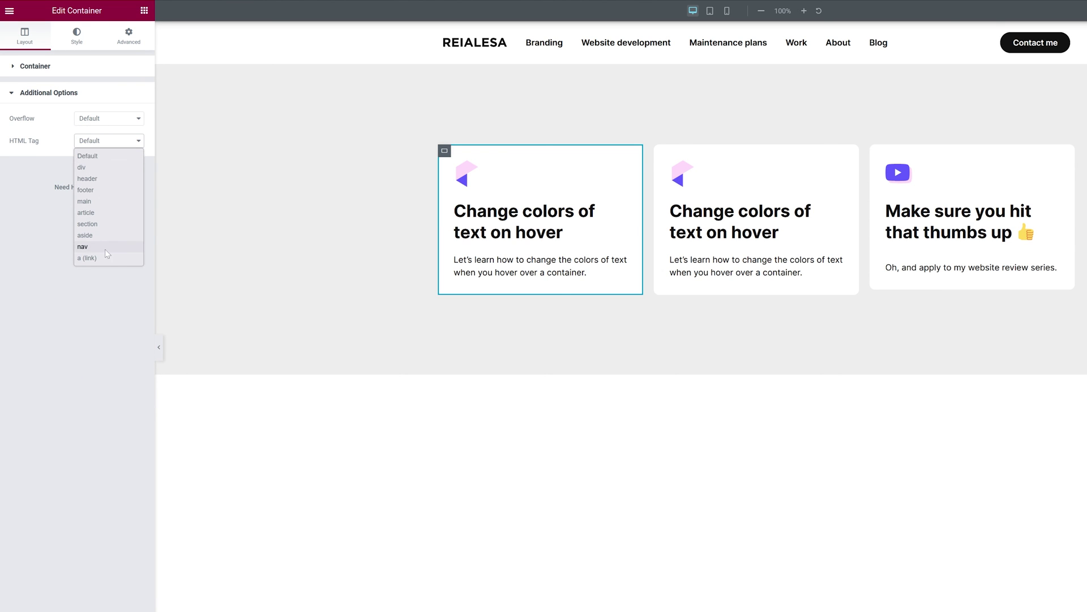
pyautogui.click(86, 258)
pyautogui.click(60, 218)
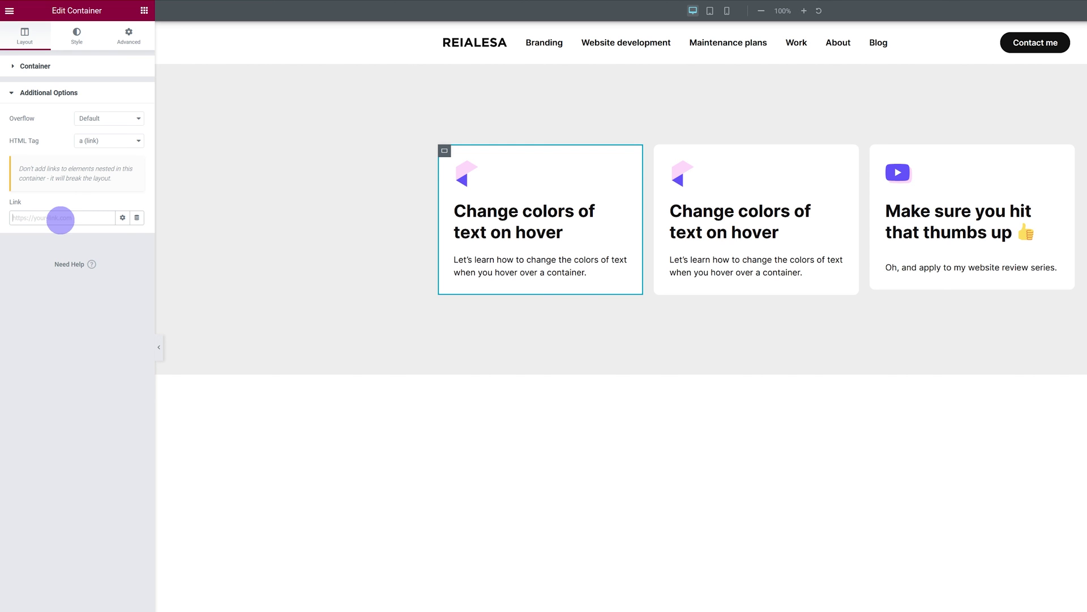
pyautogui.write('https://www.reialesa.com/')
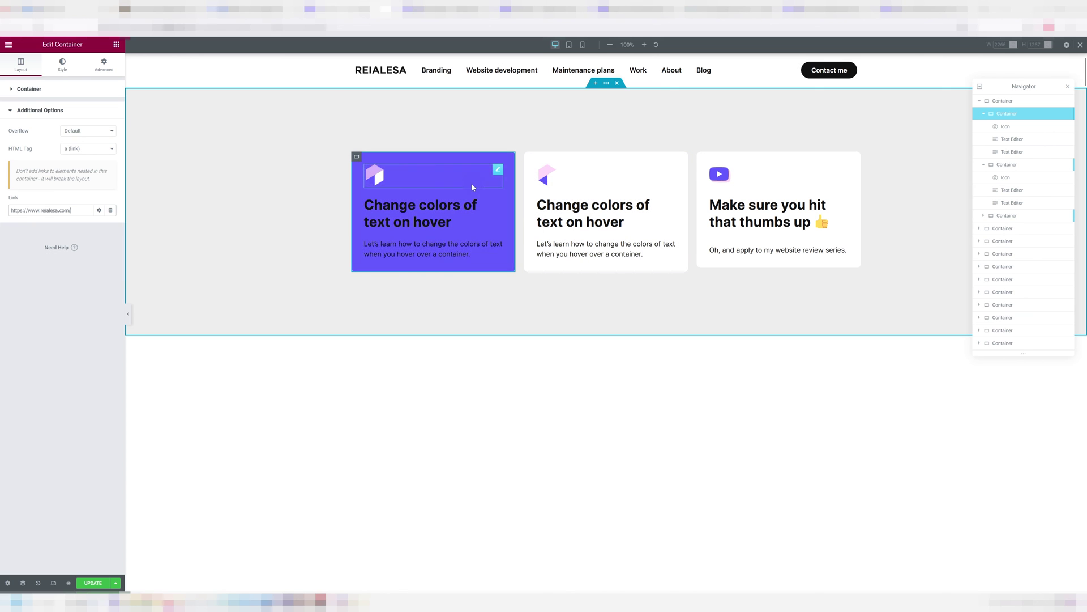
# Step: Update the page, then open and reload the live page to test the hover
pyautogui.click(93, 583)
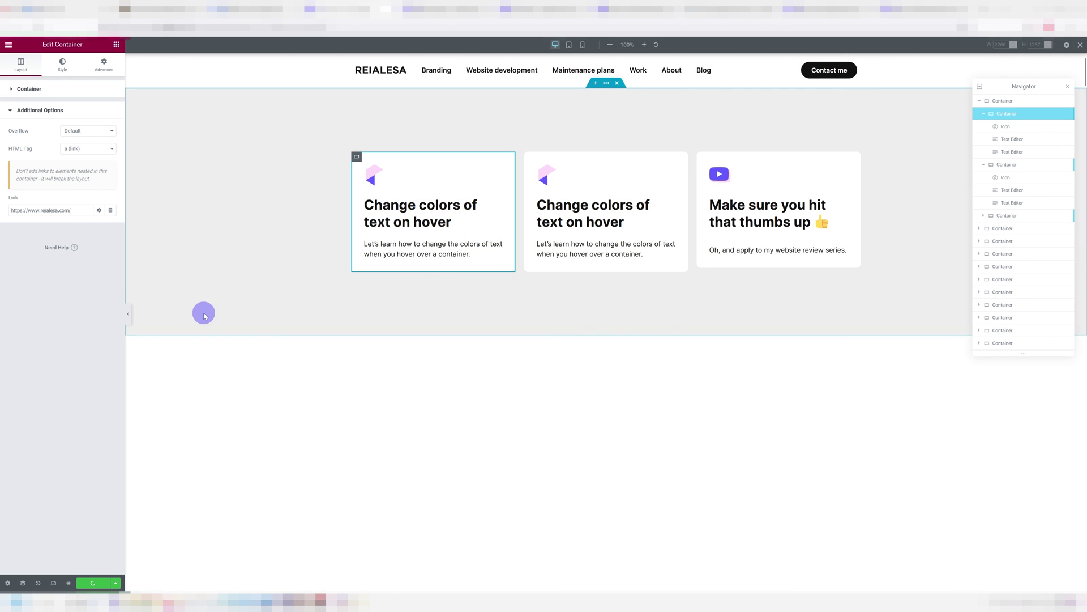
pyautogui.hotkey('ctrl', 'Tab')
pyautogui.press('F5')
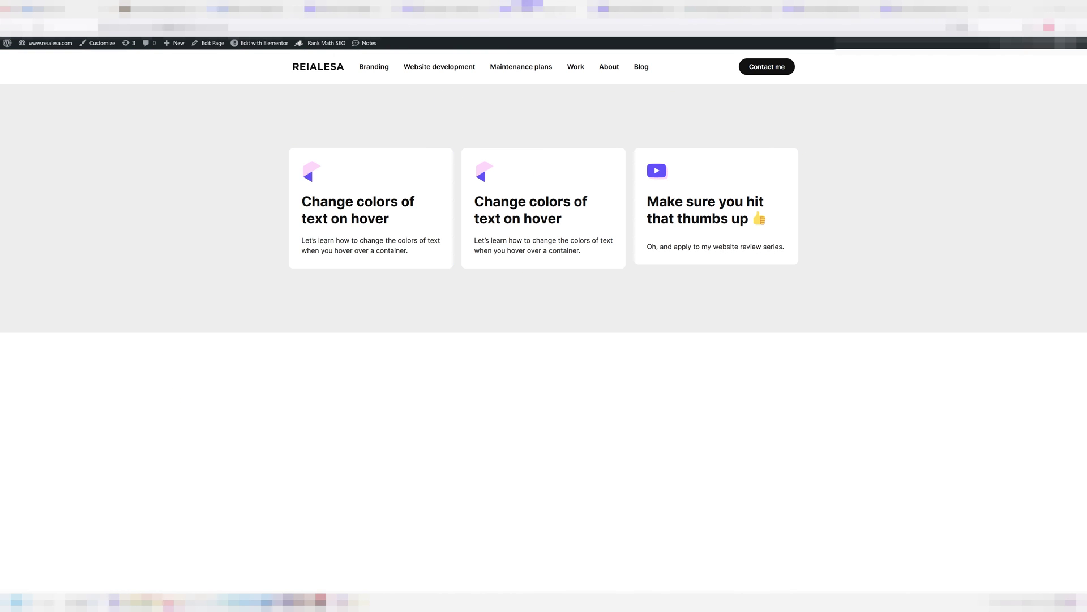